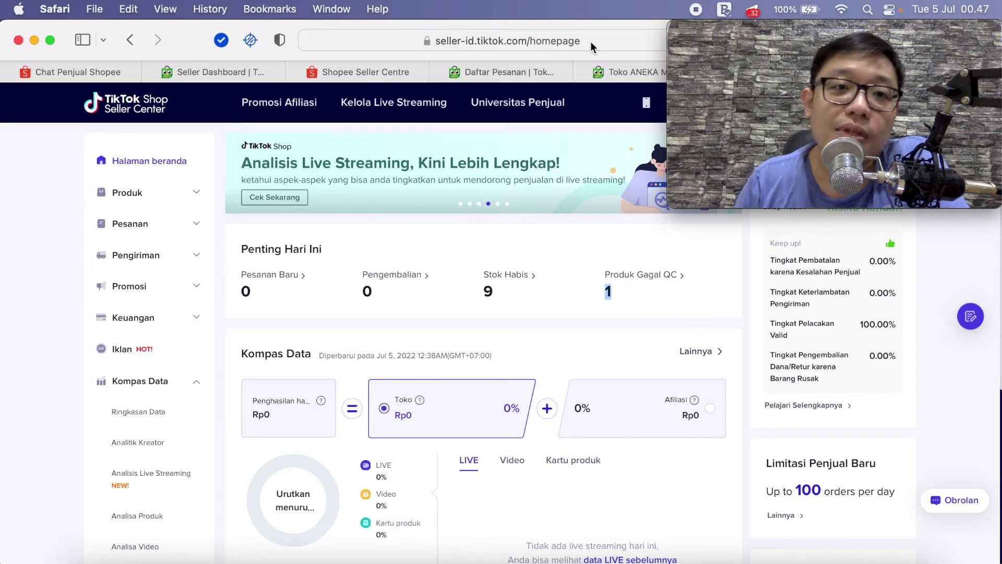
# Step: Go to the affiliate home (Beranda Afiliasi) and open the creator marketplace, Pasar Konten Kreator
pyautogui.click(219, 104)
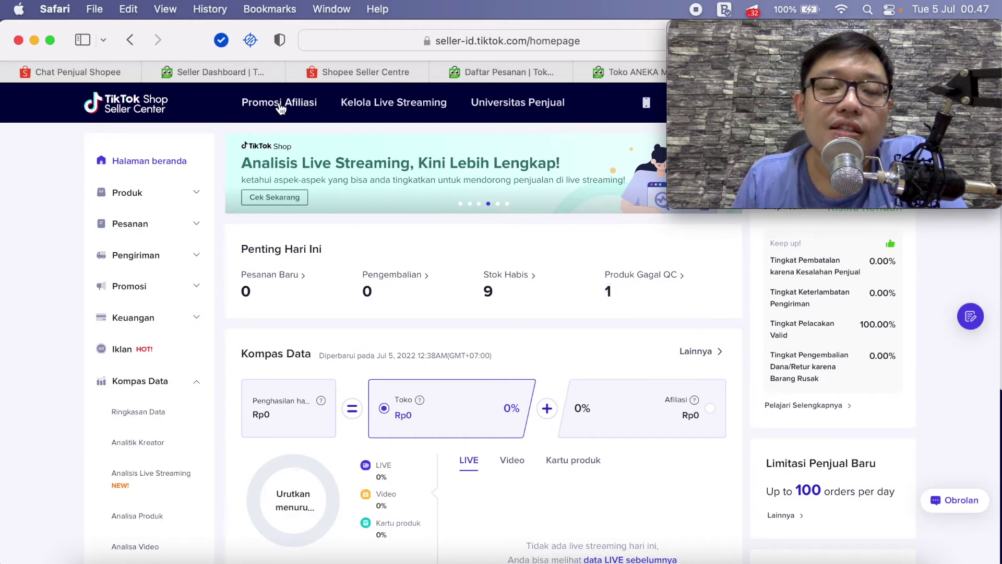
pyautogui.moveTo(281, 106)
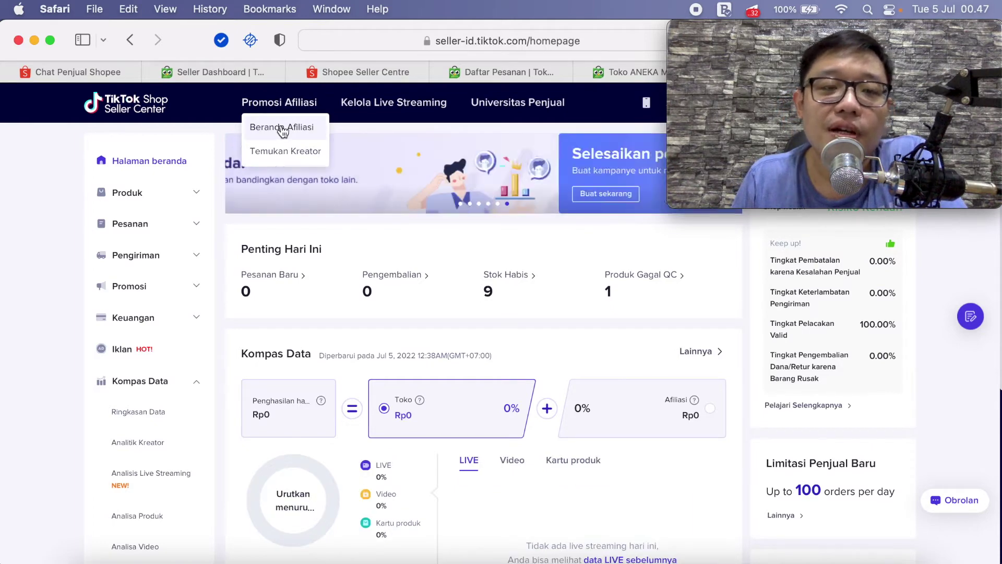
pyautogui.click(281, 129)
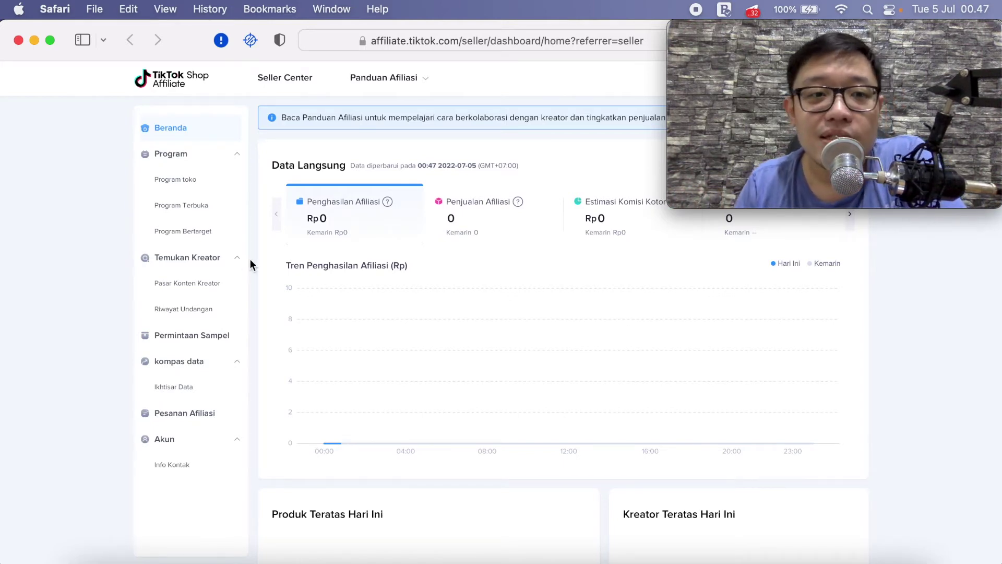
pyautogui.click(193, 286)
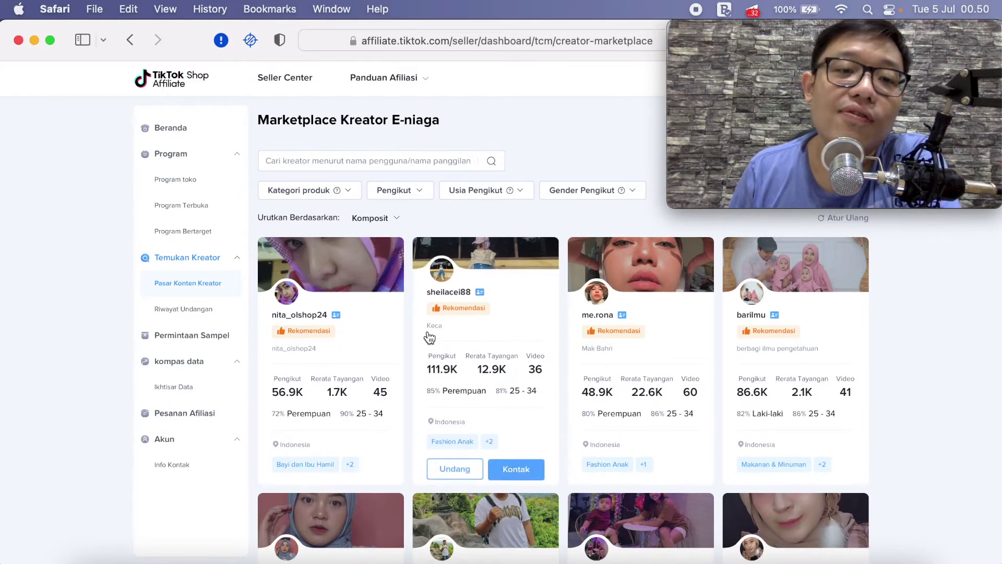
# Step: Look over the recommended creator cards and filter the marketplace by the product category Peralatan Rumah Tangga
pyautogui.scroll(-1, 461, 364)
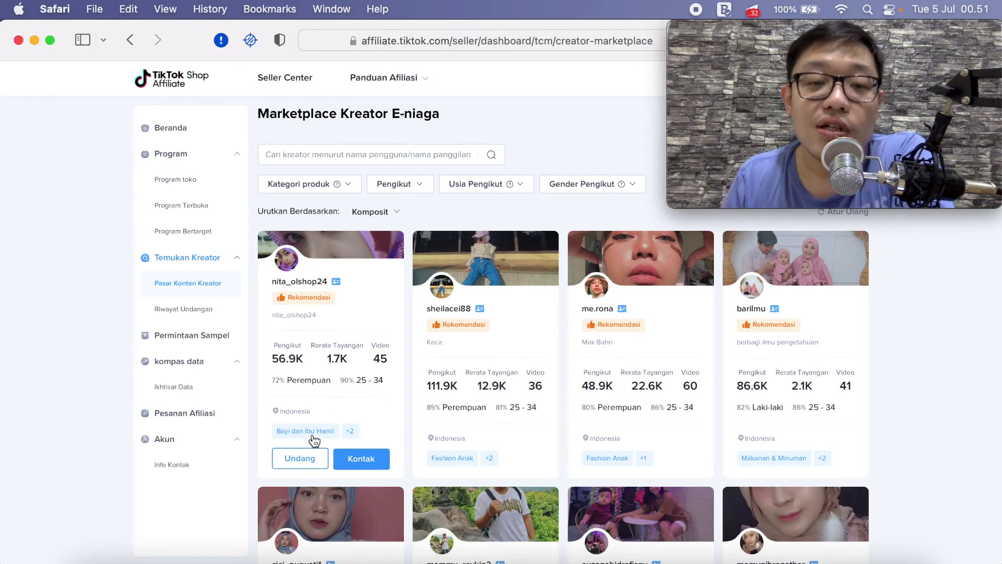
pyautogui.scroll(-2, 315, 441)
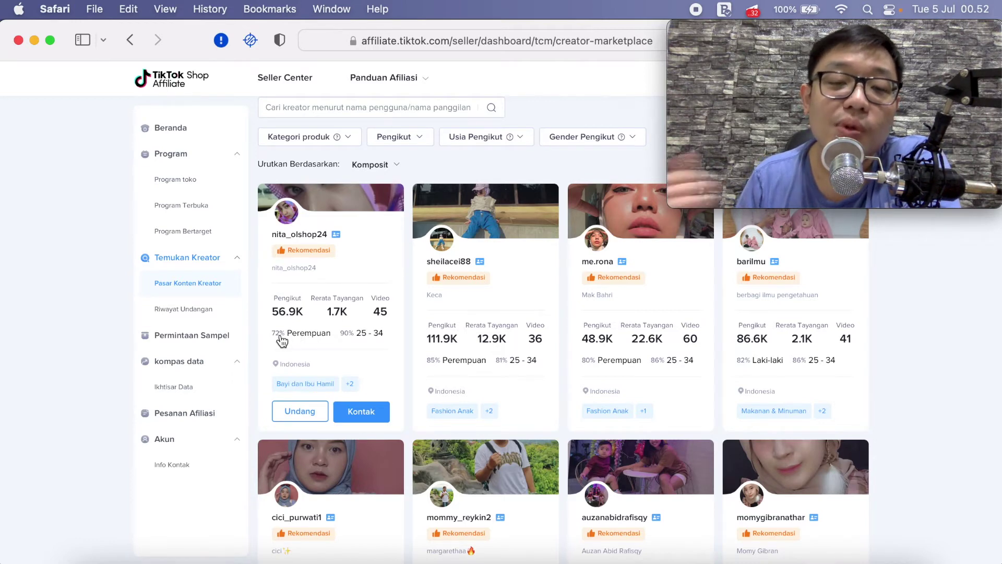
pyautogui.moveTo(738, 324)
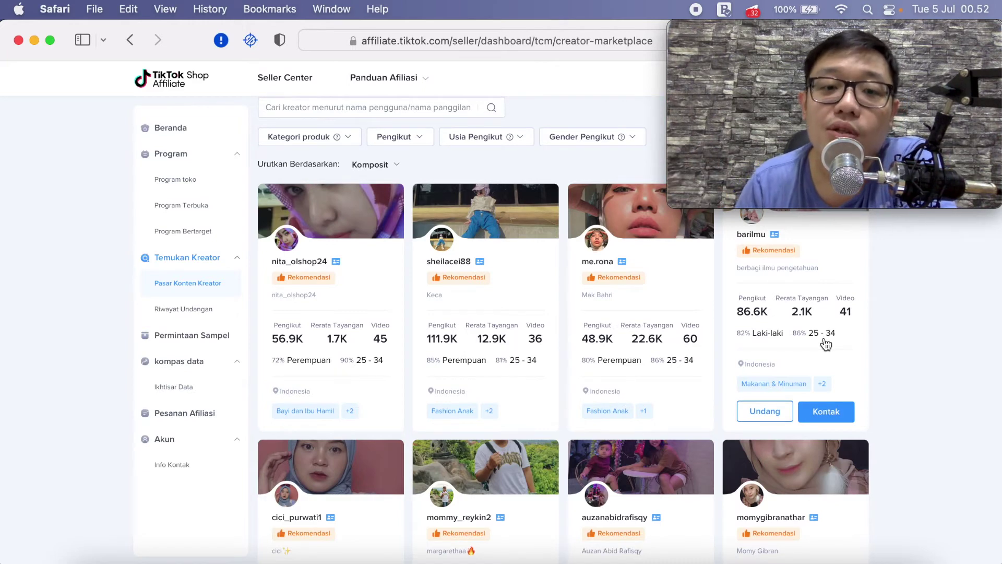
pyautogui.moveTo(292, 432)
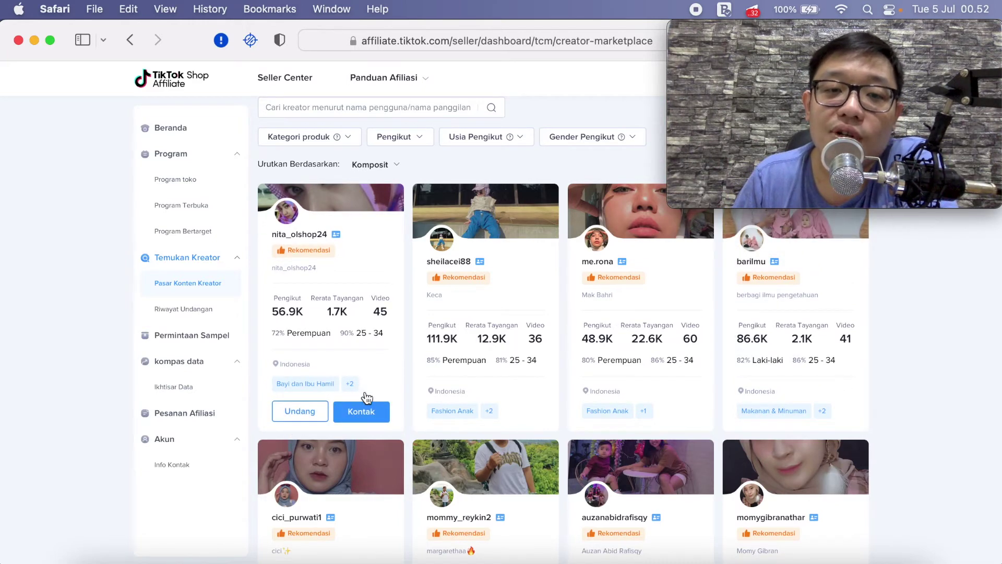
pyautogui.scroll(2, 420, 384)
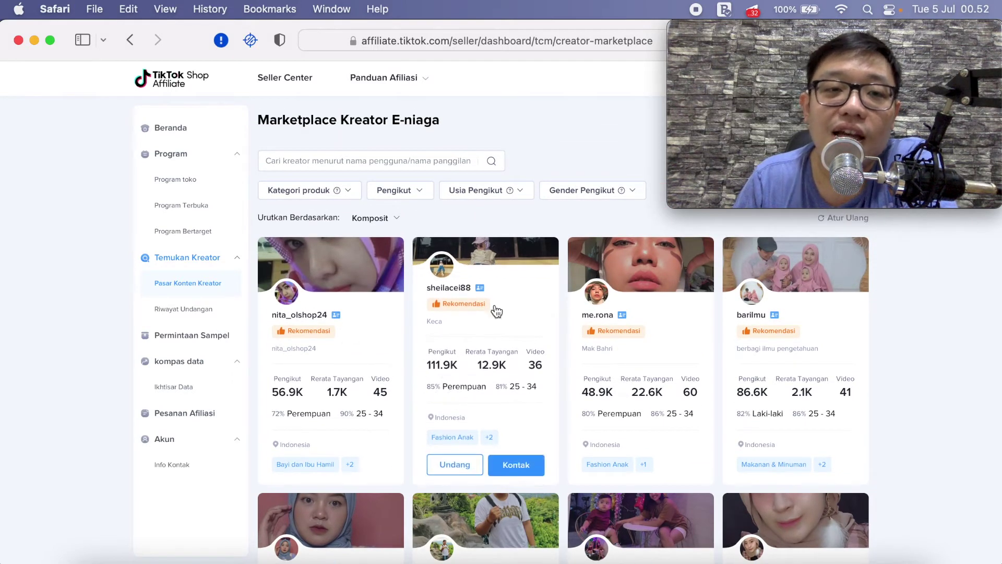
pyautogui.click(308, 190)
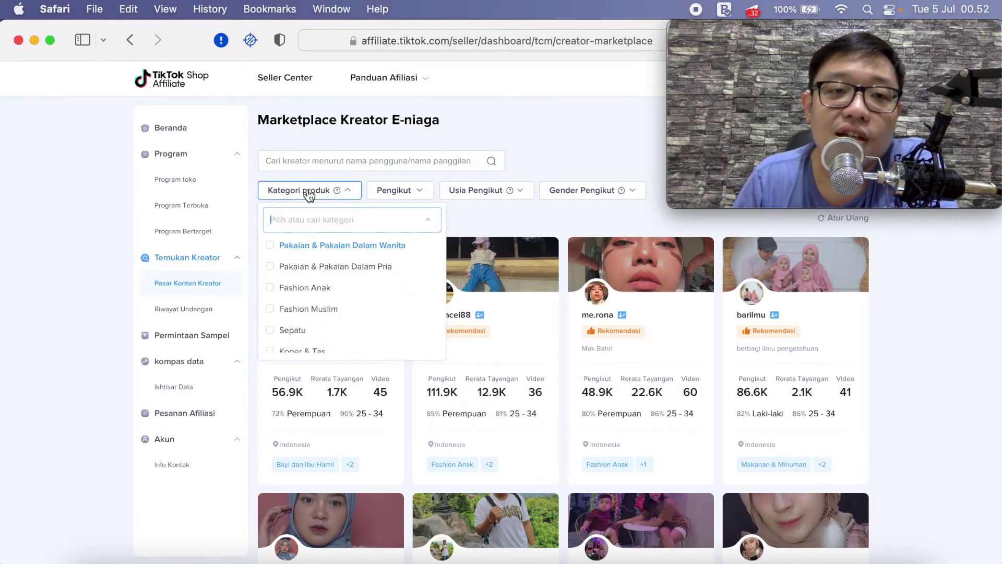
pyautogui.scroll(-3, 335, 257)
pyautogui.scroll(-5, 335, 257)
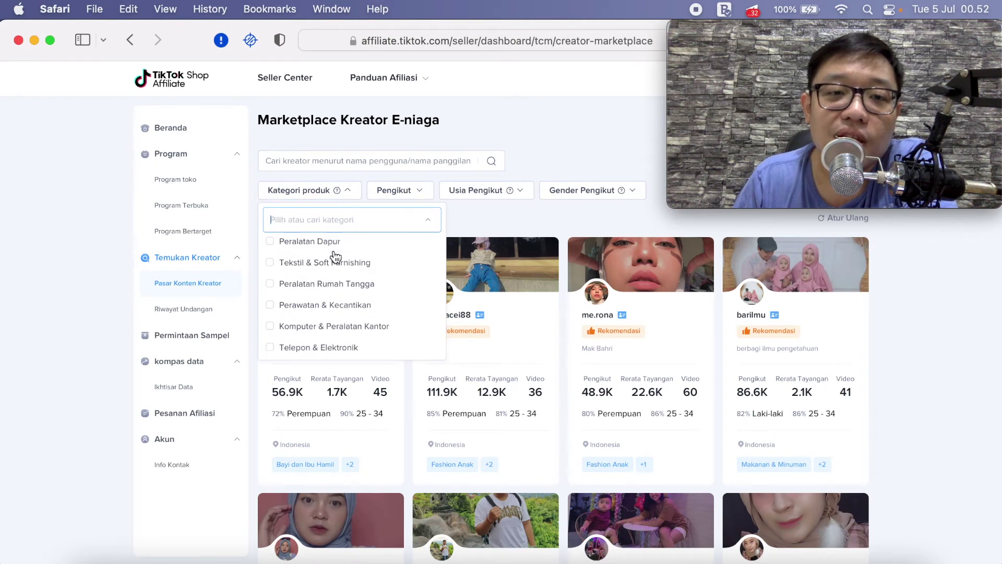
pyautogui.scroll(1, 313, 272)
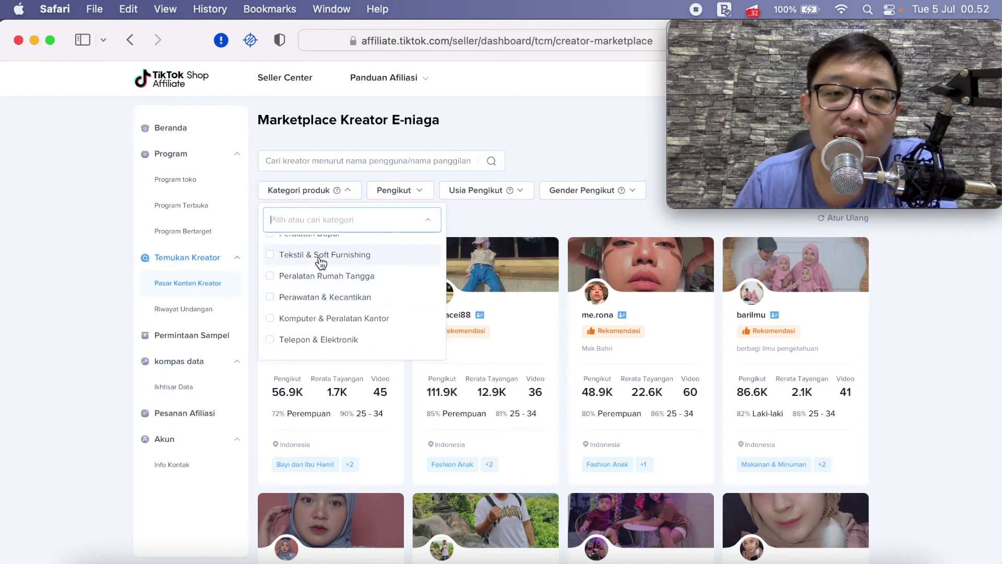
pyautogui.click(295, 279)
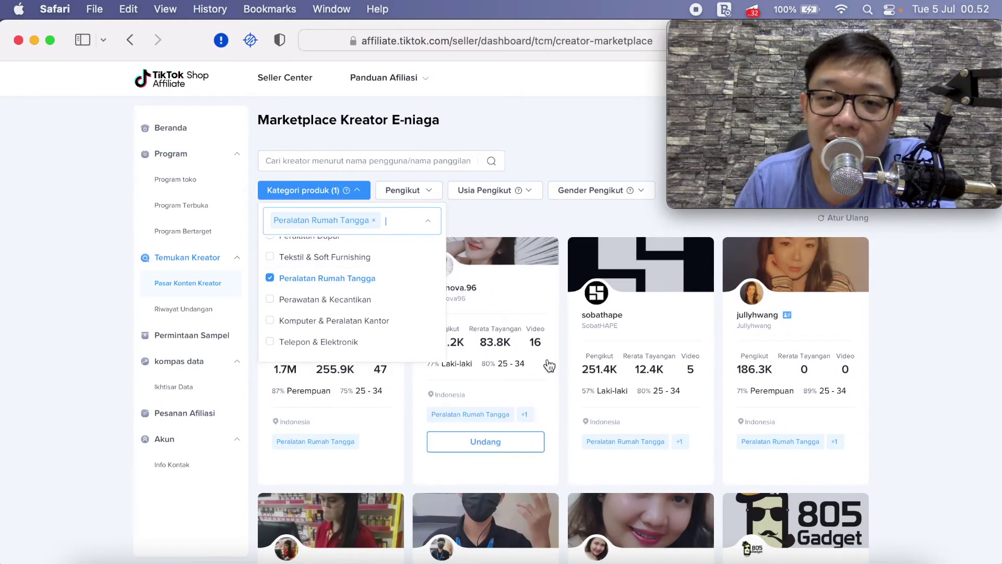
pyautogui.click(493, 217)
# Step: Check the categories on the creator cards and limit the follower count (Pengikut) to 100rb–500rb
pyautogui.moveTo(340, 412)
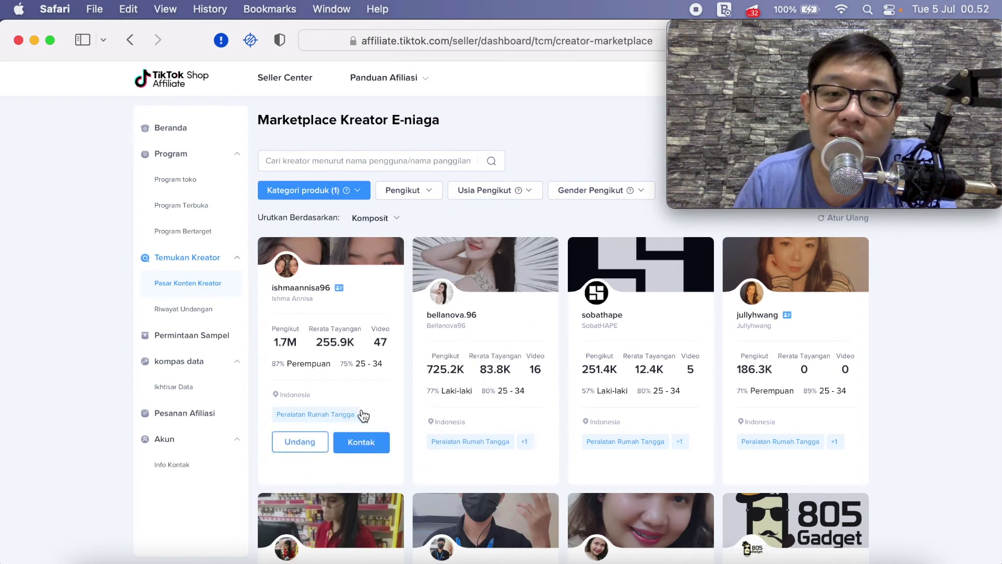
pyautogui.moveTo(622, 445)
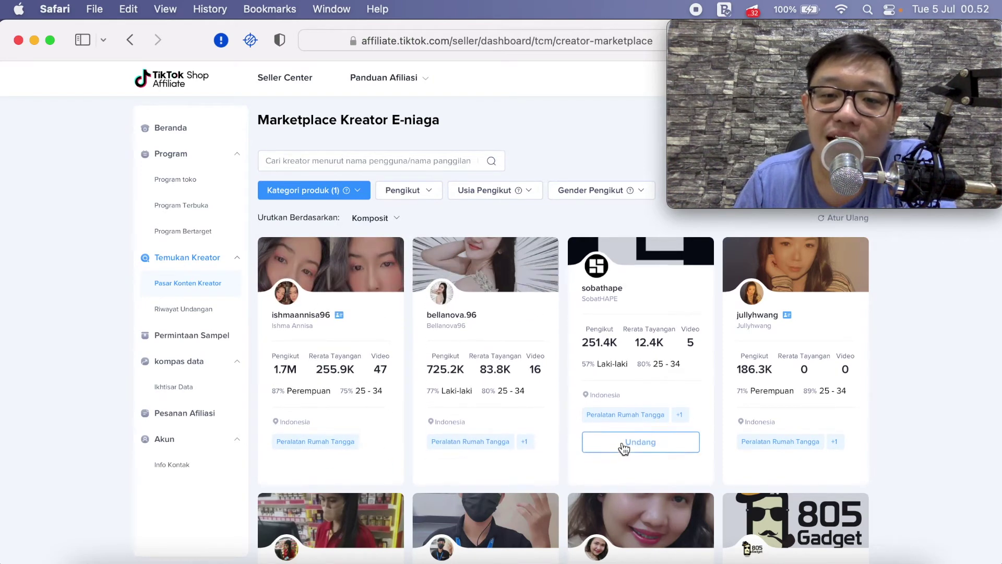
pyautogui.moveTo(773, 427)
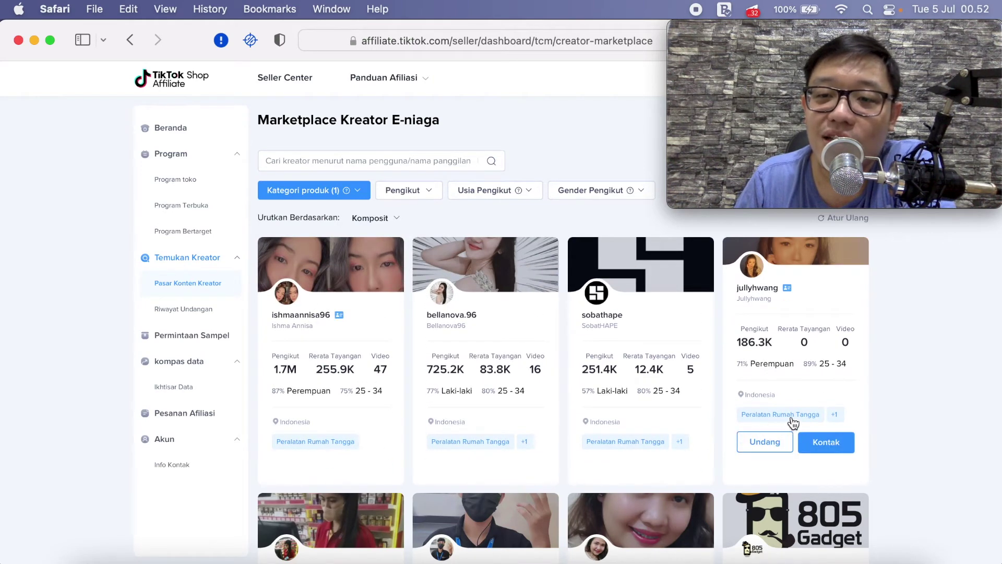
pyautogui.click(415, 197)
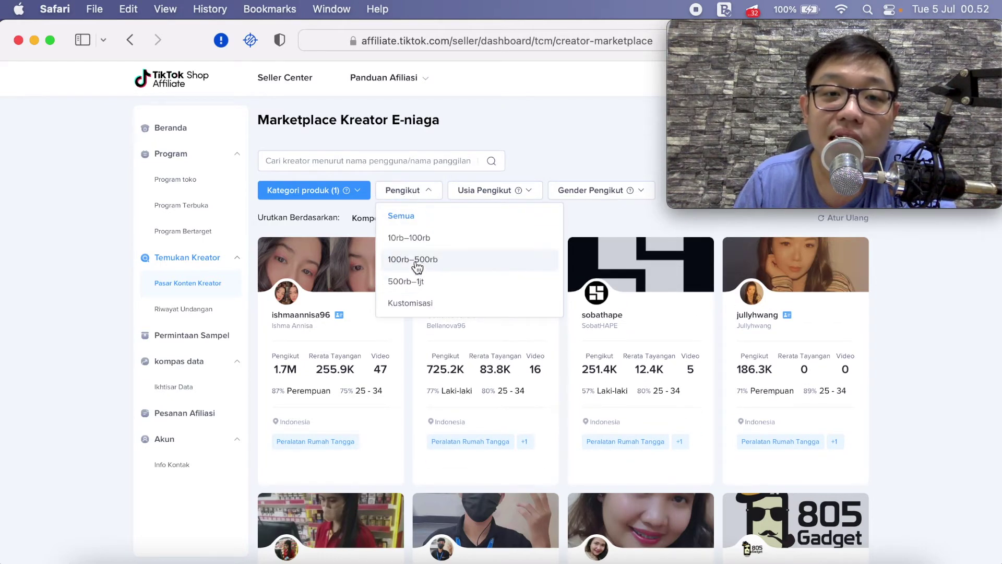
pyautogui.click(418, 265)
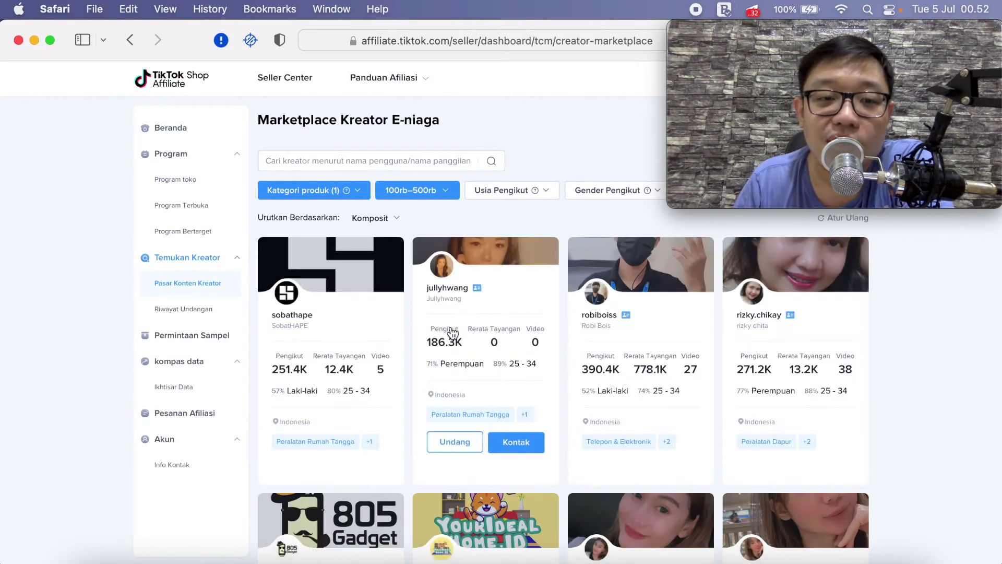
pyautogui.moveTo(331, 369)
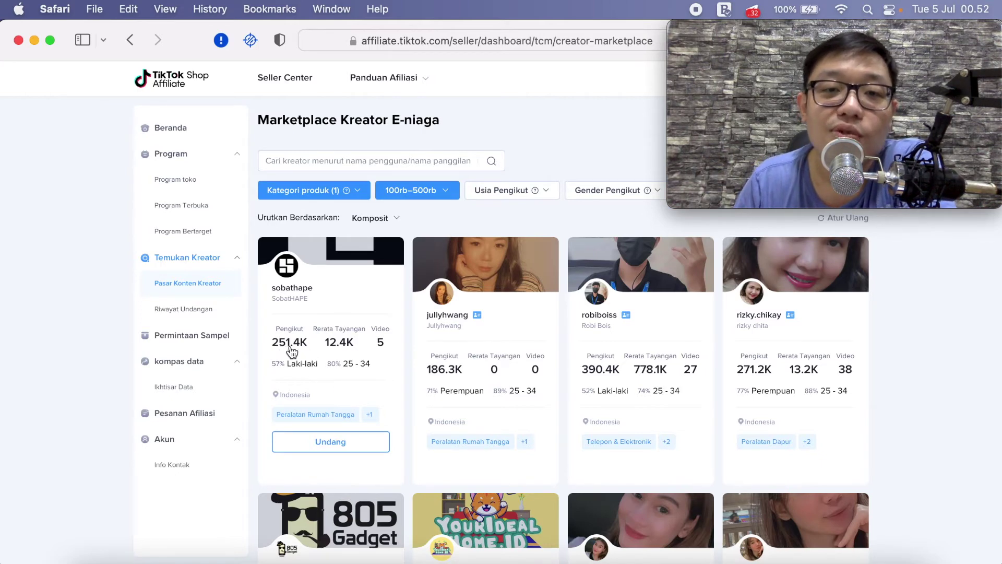
# Step: Filter the creators by follower age 25 - 34 and follower gender Laki-laki
pyautogui.click(510, 192)
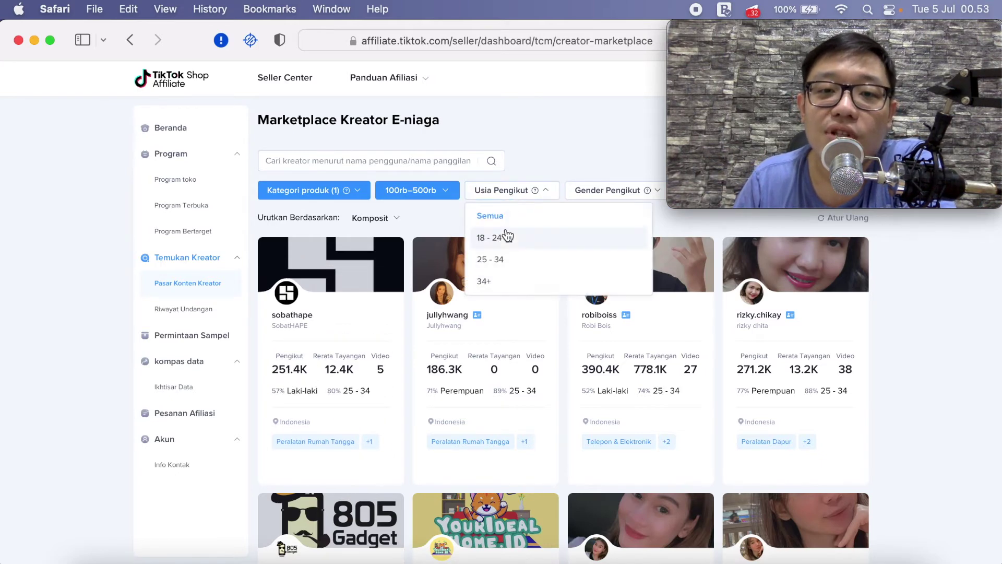
pyautogui.click(502, 259)
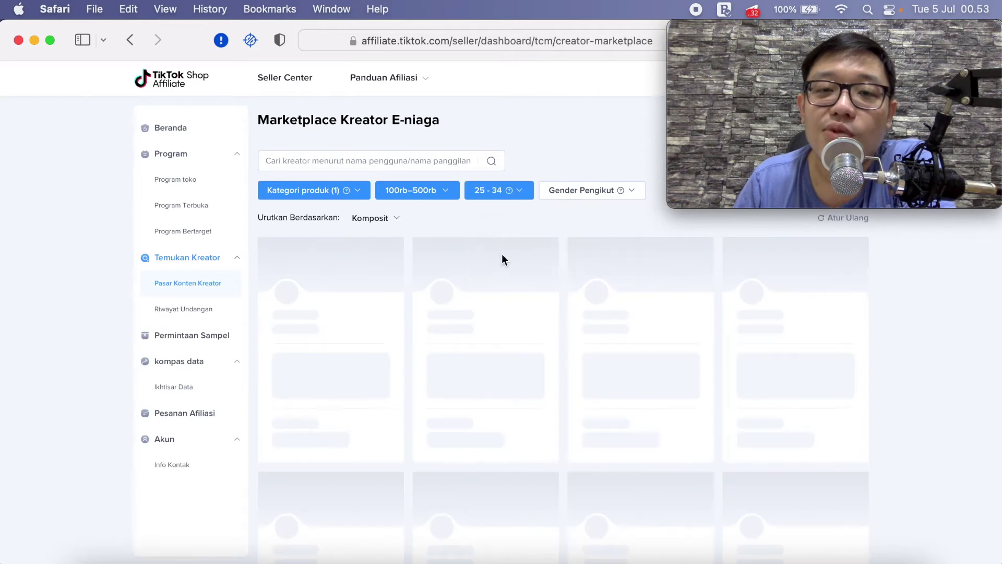
pyautogui.click(578, 192)
pyautogui.click(577, 261)
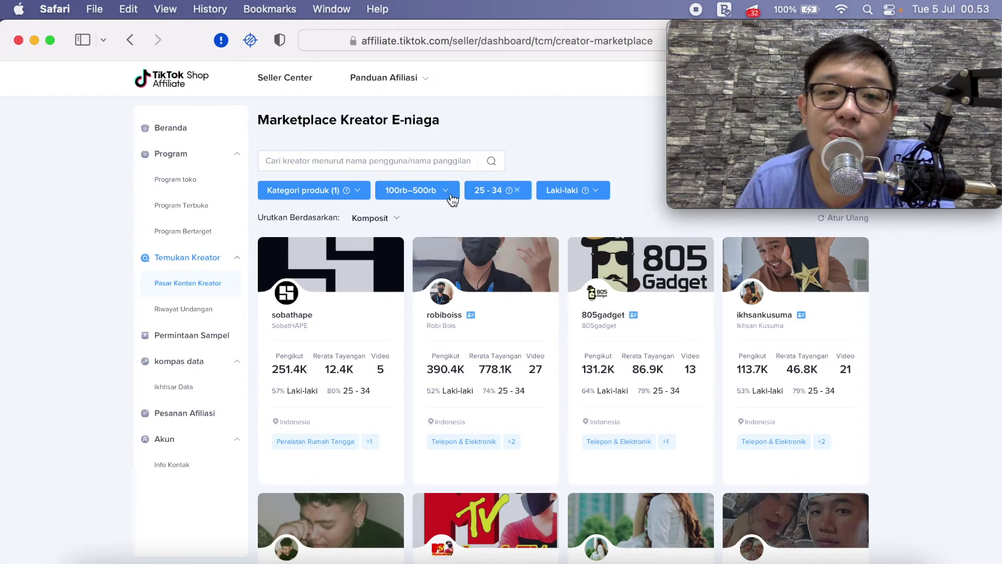
pyautogui.click(325, 193)
pyautogui.click(327, 193)
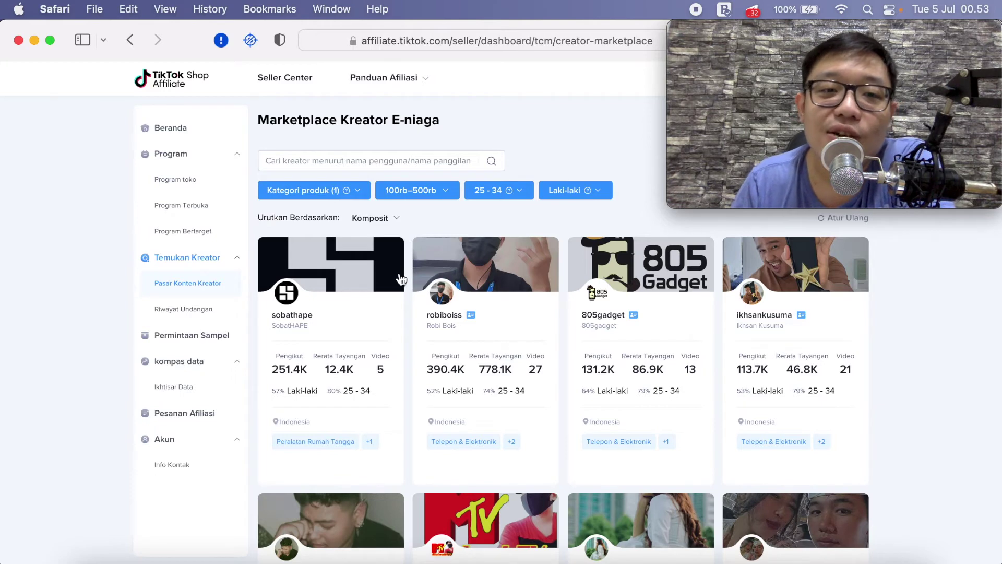
# Step: Examine the filtered creators' followers, average views, audience and categories, and briefly open the detail page of the creator with 417.4K followers
pyautogui.scroll(-3, 402, 282)
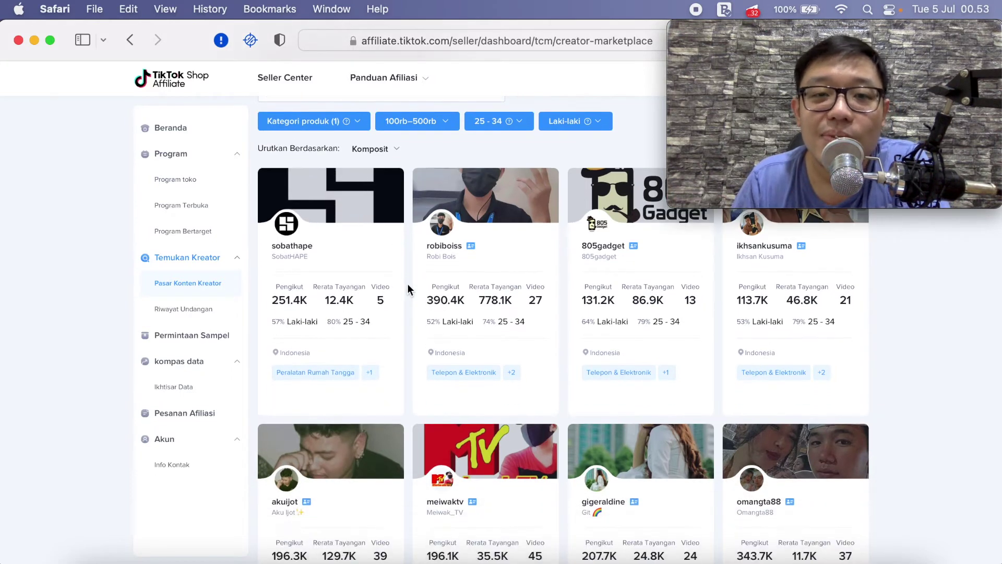
pyautogui.scroll(-1, 408, 288)
pyautogui.moveTo(473, 287)
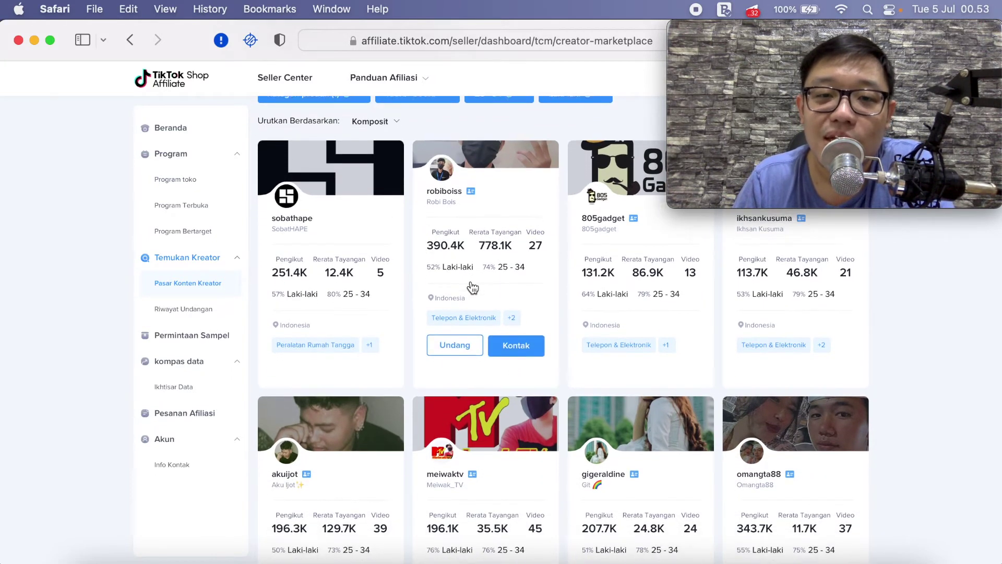
pyautogui.scroll(-1, 472, 286)
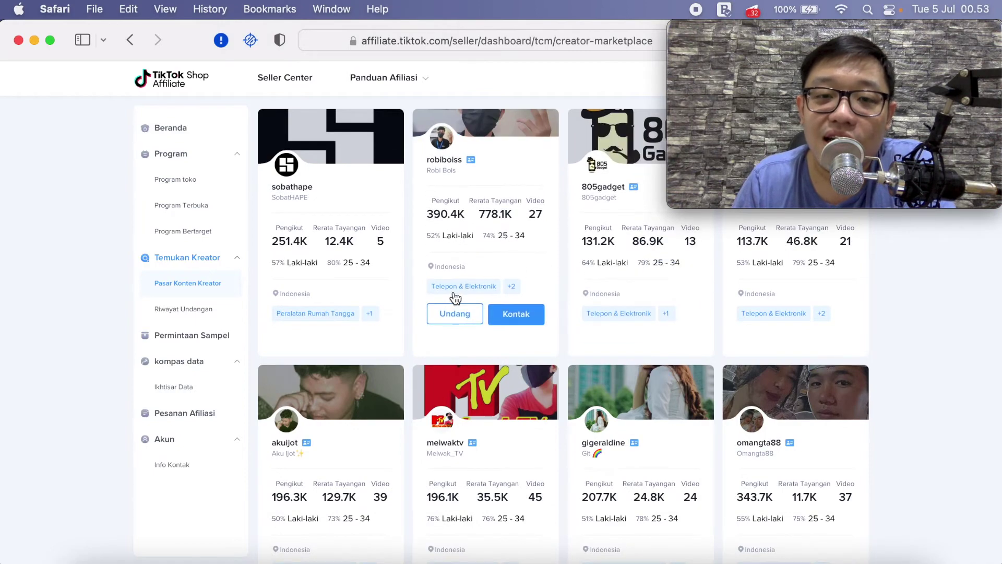
pyautogui.scroll(-4, 456, 298)
pyautogui.moveTo(602, 313)
pyautogui.scroll(-5, 606, 327)
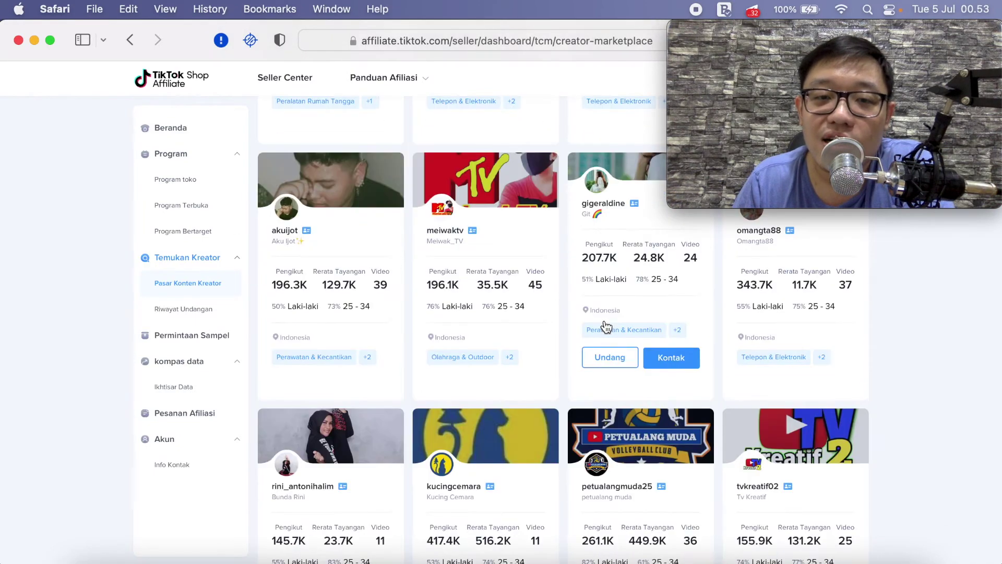
pyautogui.scroll(-5, 606, 328)
pyautogui.moveTo(472, 314)
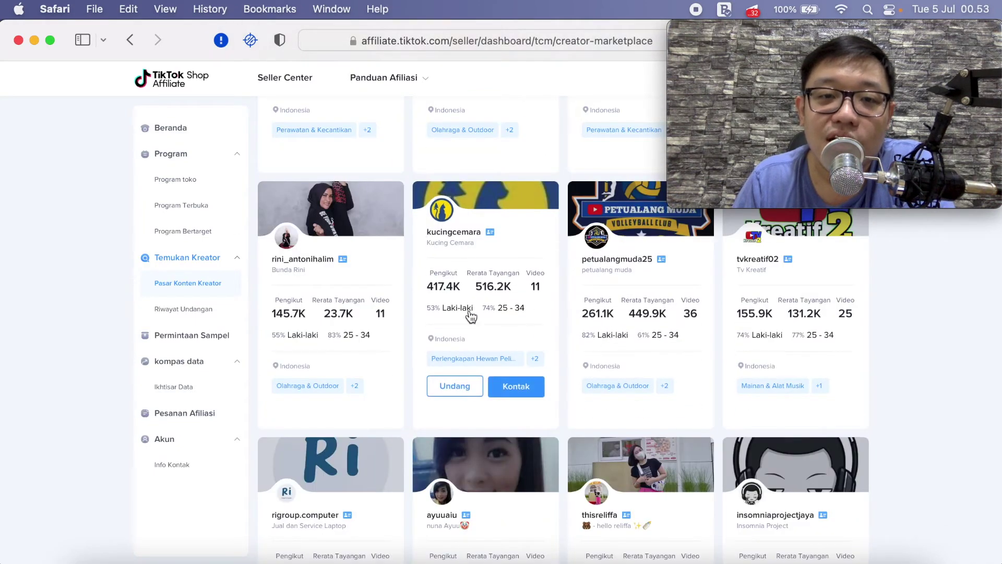
pyautogui.click(466, 342)
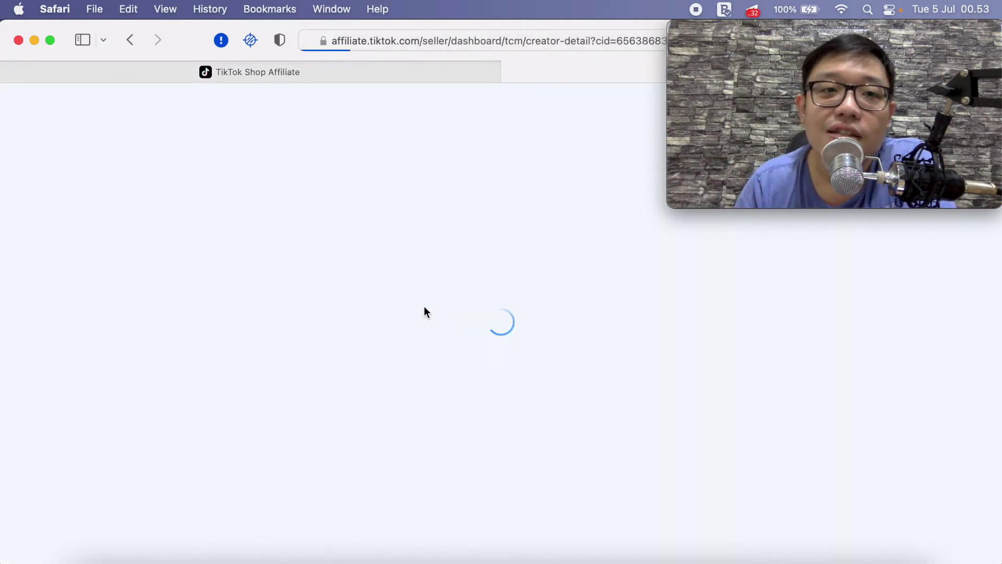
pyautogui.click(510, 72)
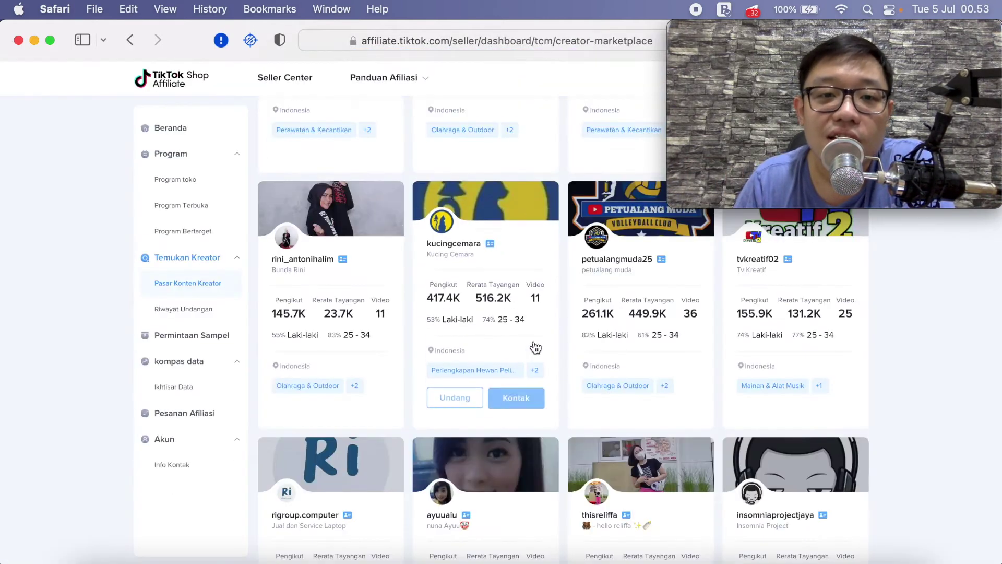
# Step: Start an invitation to the creator with 417.4K followers and choose Komisi Penjualan as the collaboration type
pyautogui.moveTo(477, 344)
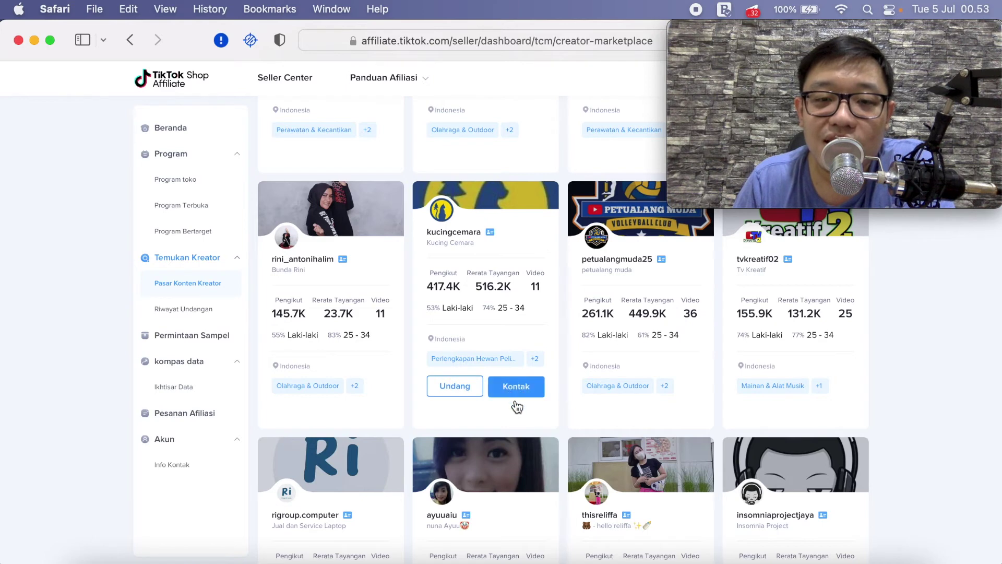
pyautogui.click(454, 392)
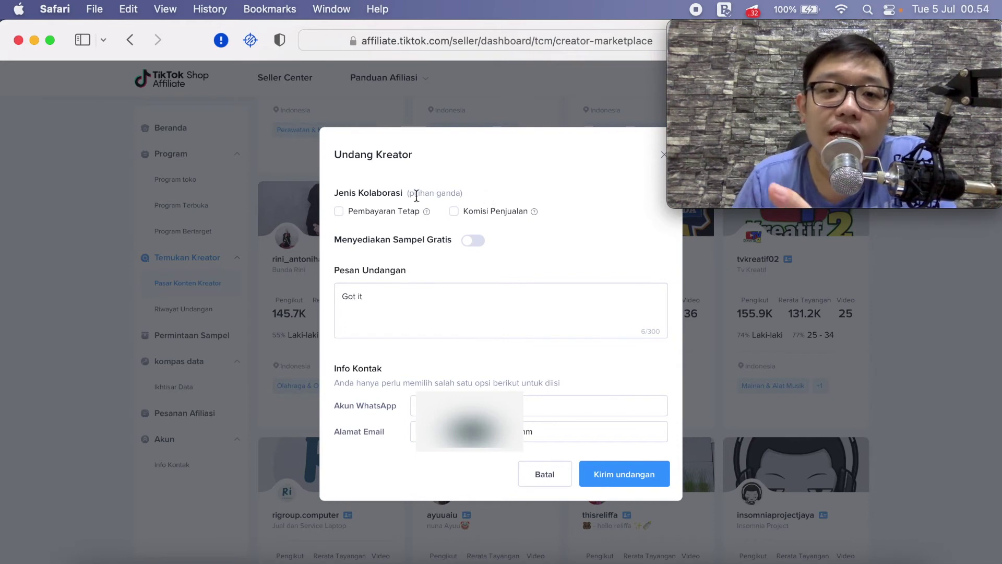
pyautogui.moveTo(358, 193); pyautogui.dragTo(473, 194)
pyautogui.click(475, 192)
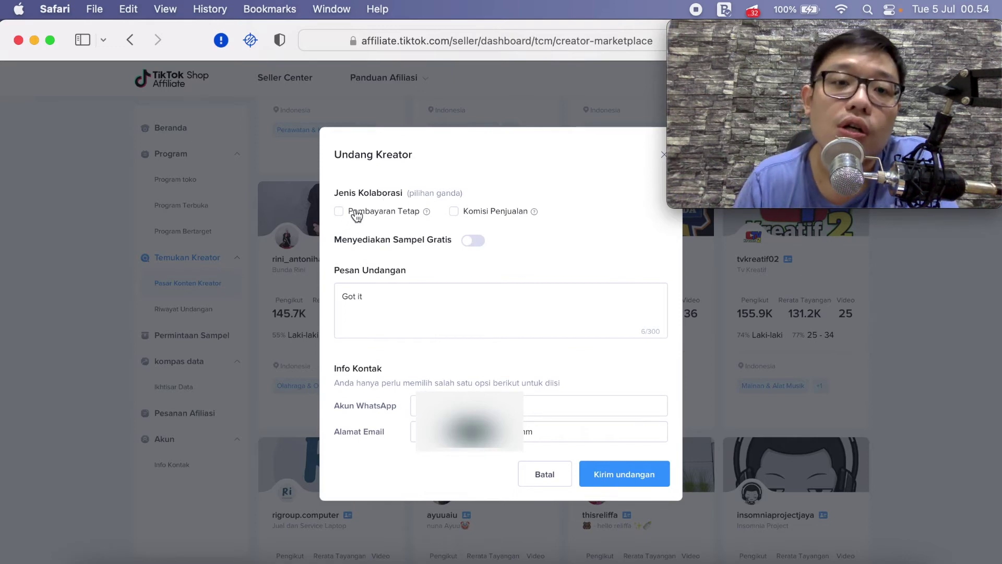
pyautogui.click(478, 216)
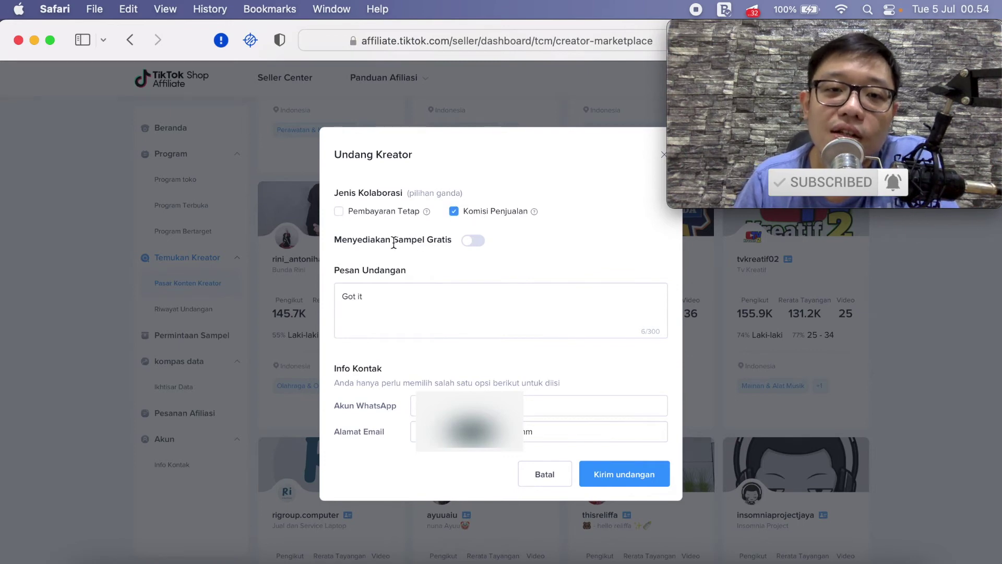
pyautogui.moveTo(375, 240); pyautogui.dragTo(441, 240)
pyautogui.click(440, 242)
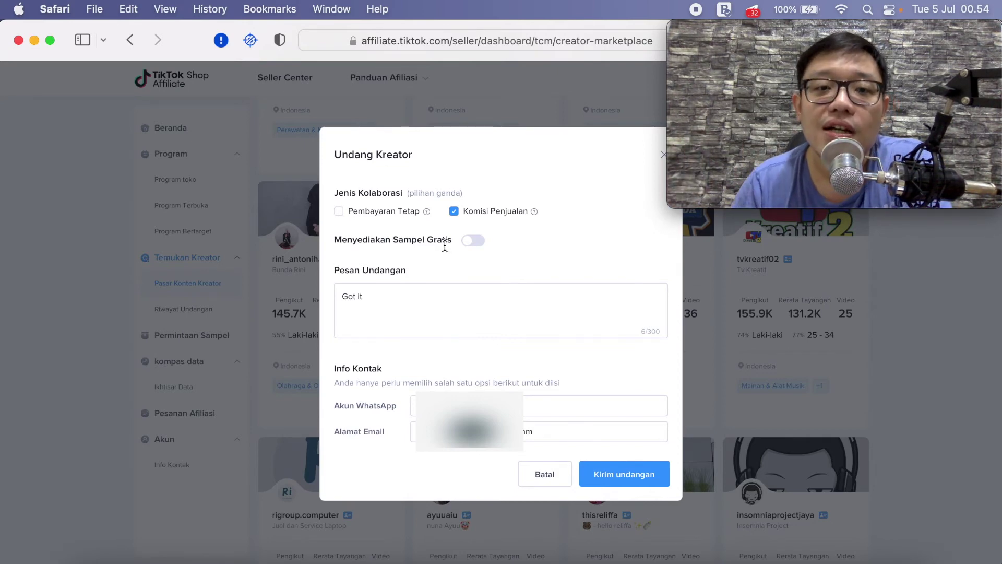
# Step: Offer free samples and replace the invitation message with "Halo kak saya berminat bekerja sama untuk meminta tolong kk memasarkan produk saya"
pyautogui.click(469, 243)
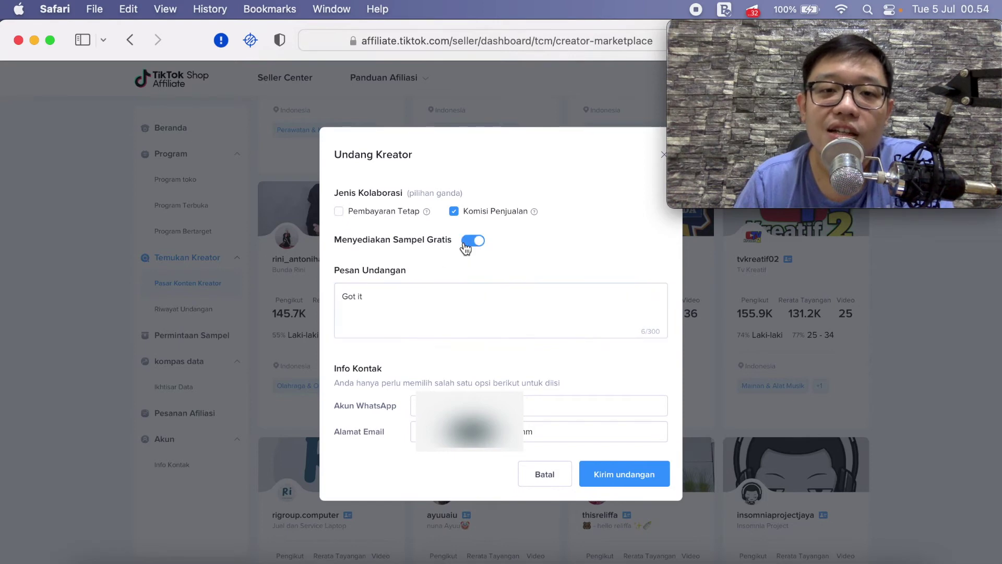
pyautogui.click(377, 294)
pyautogui.moveTo(381, 295); pyautogui.dragTo(309, 286)
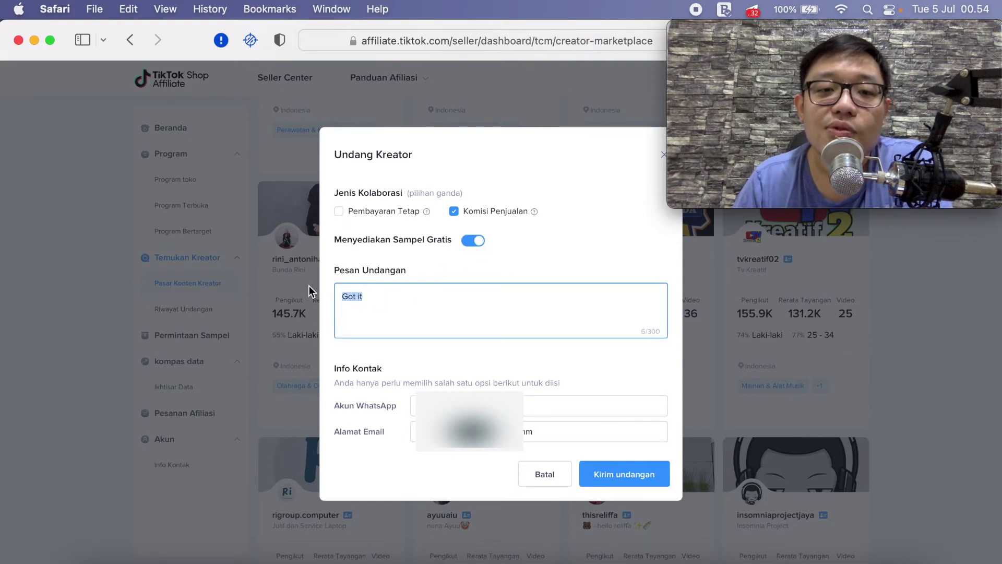
pyautogui.press('BackSpace')
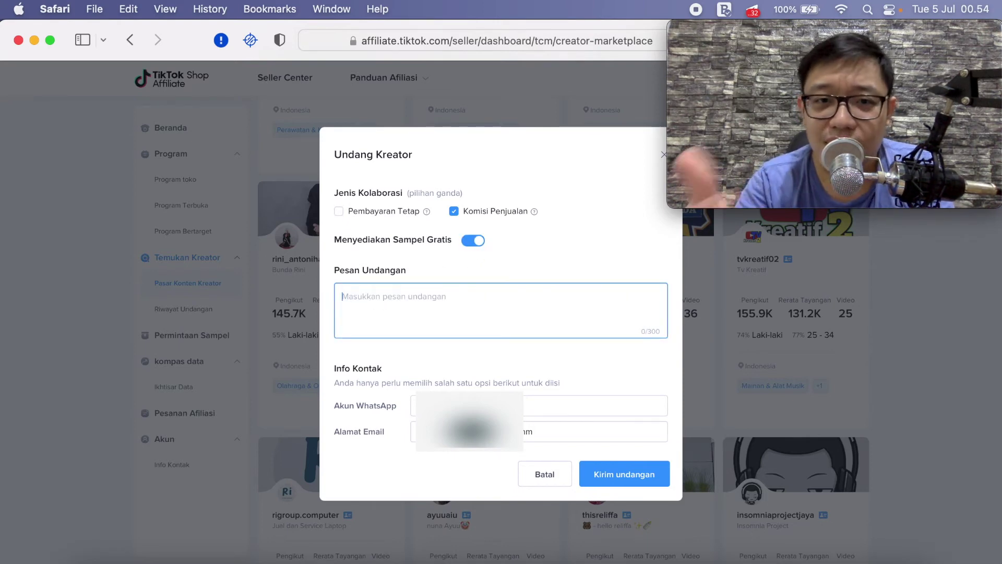
pyautogui.write('Halo kak')
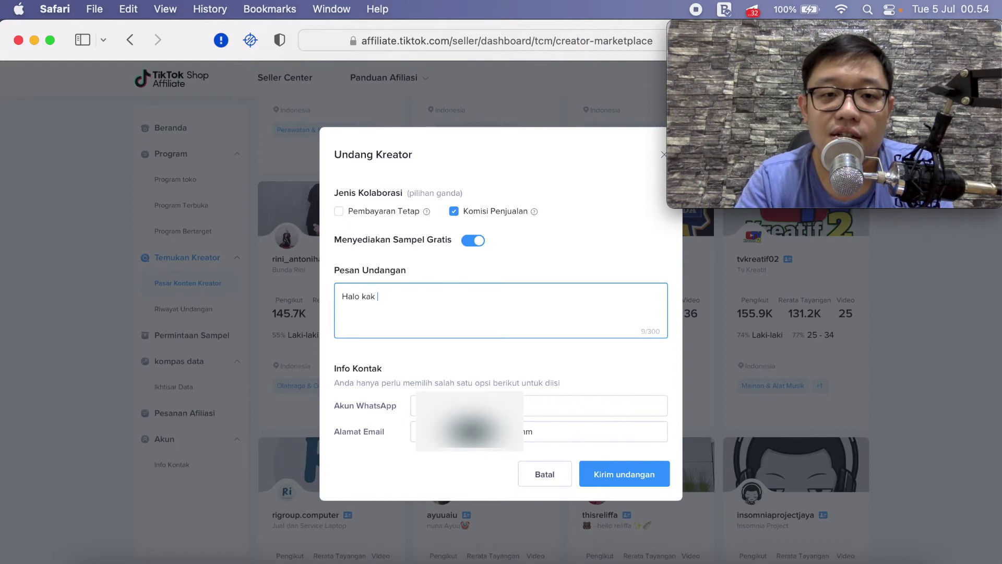
pyautogui.write('saya bermina')
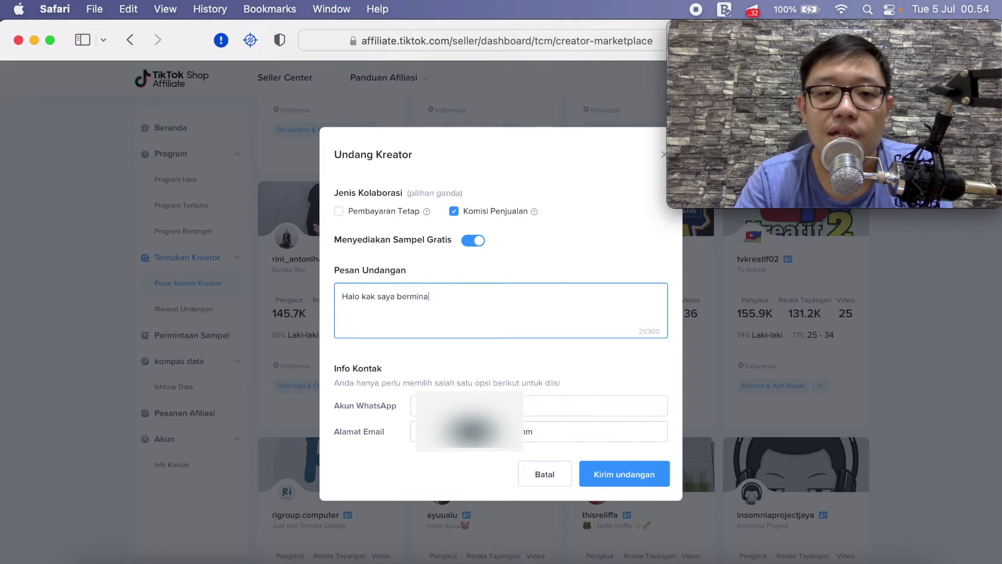
pyautogui.write('t bekerja sama ')
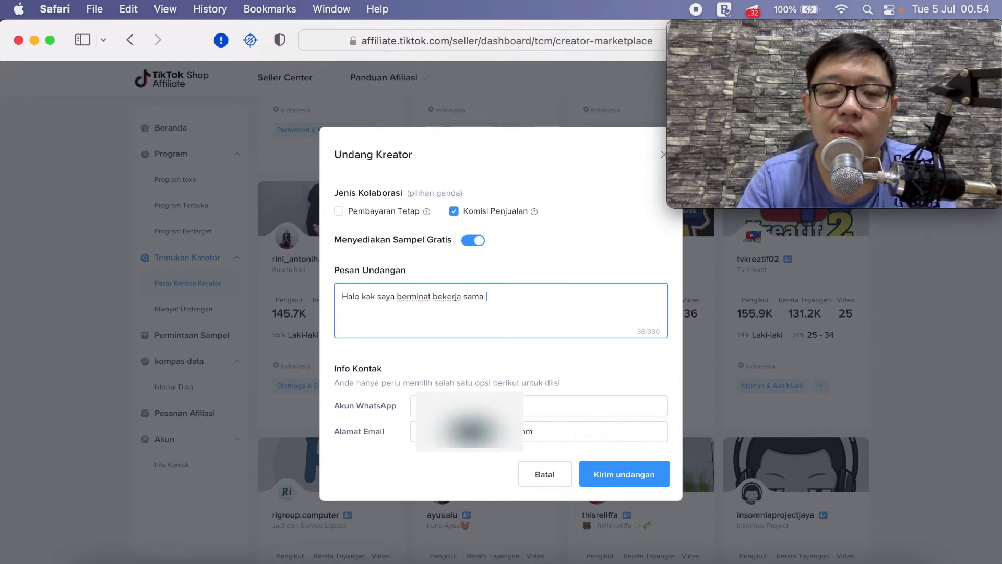
pyautogui.write('untuk')
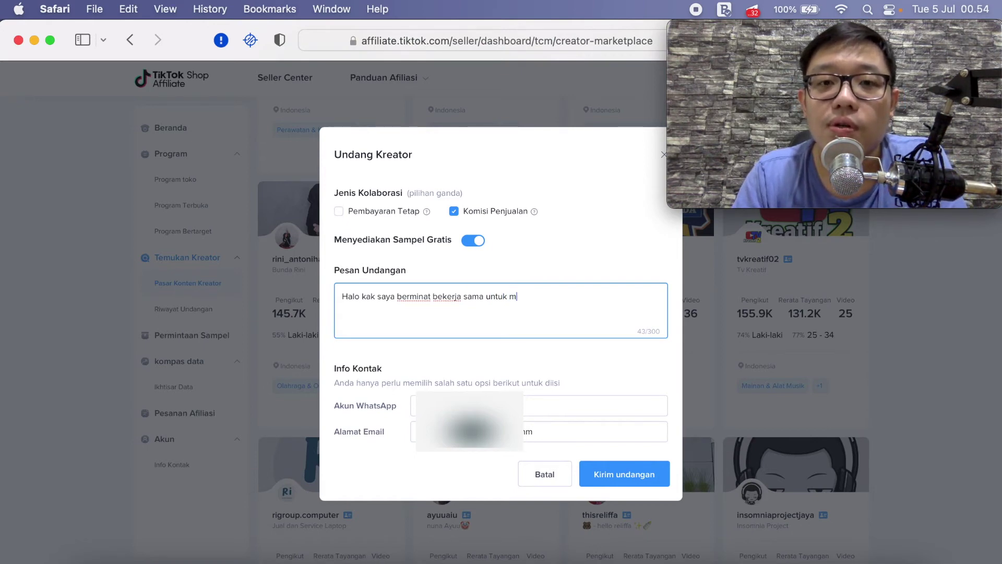
pyautogui.write('meminta tolong kk mem')
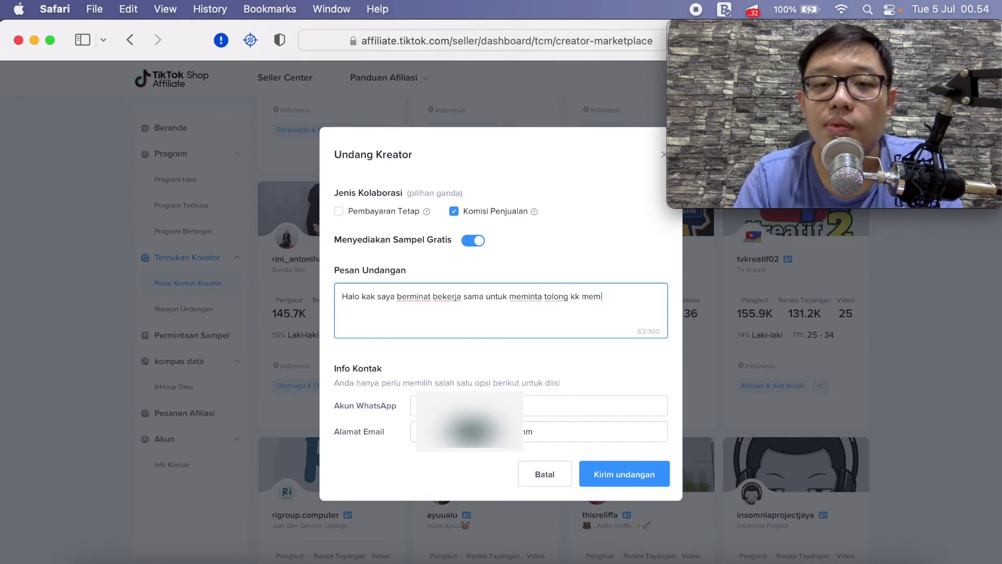
pyautogui.write('asarkan produk saya')
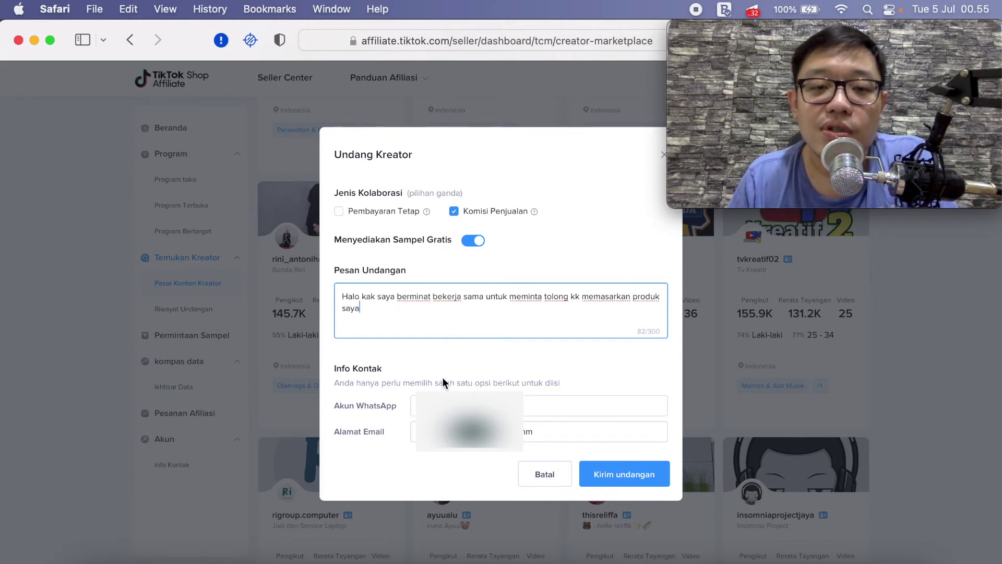
# Step: Check the WhatsApp and email contact fields of the invitation, and discard the invitation without sending it
pyautogui.click(527, 406)
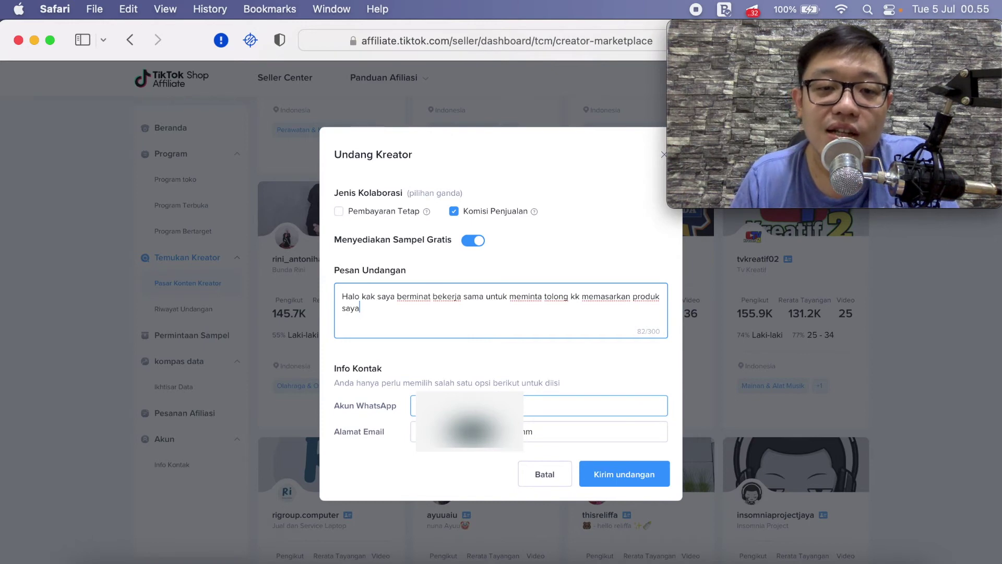
pyautogui.press('Tab')
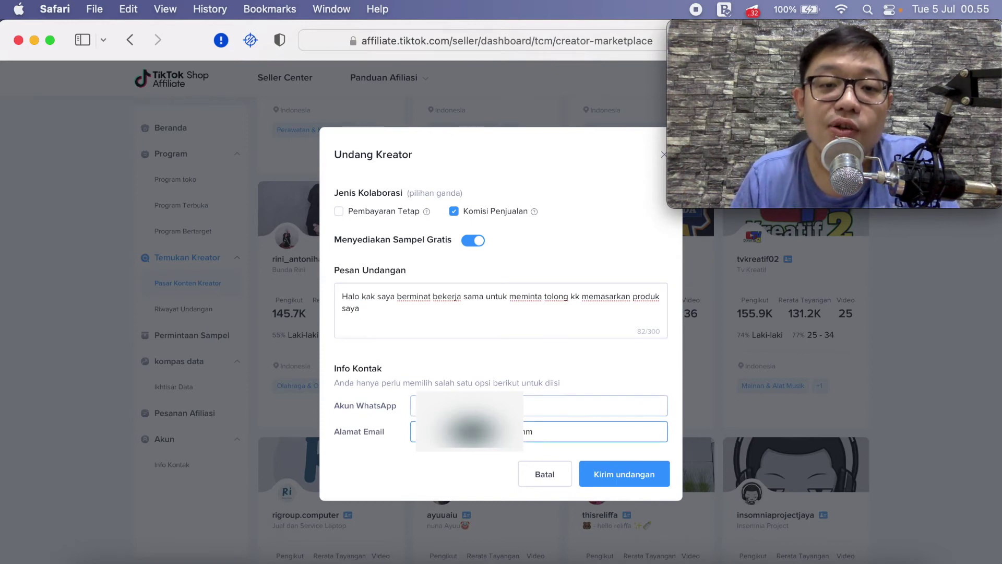
pyautogui.moveTo(547, 434); pyautogui.dragTo(395, 432)
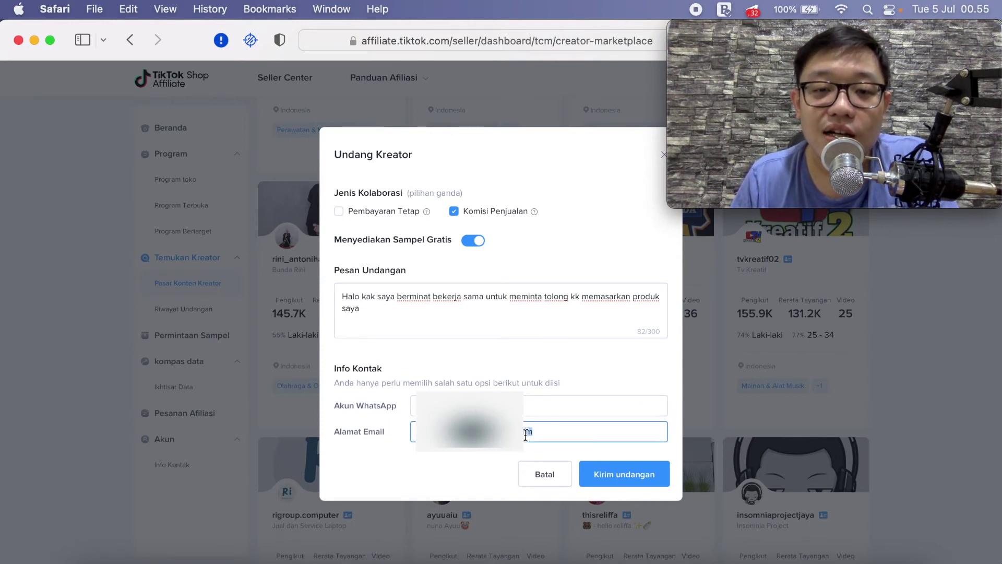
pyautogui.click(553, 432)
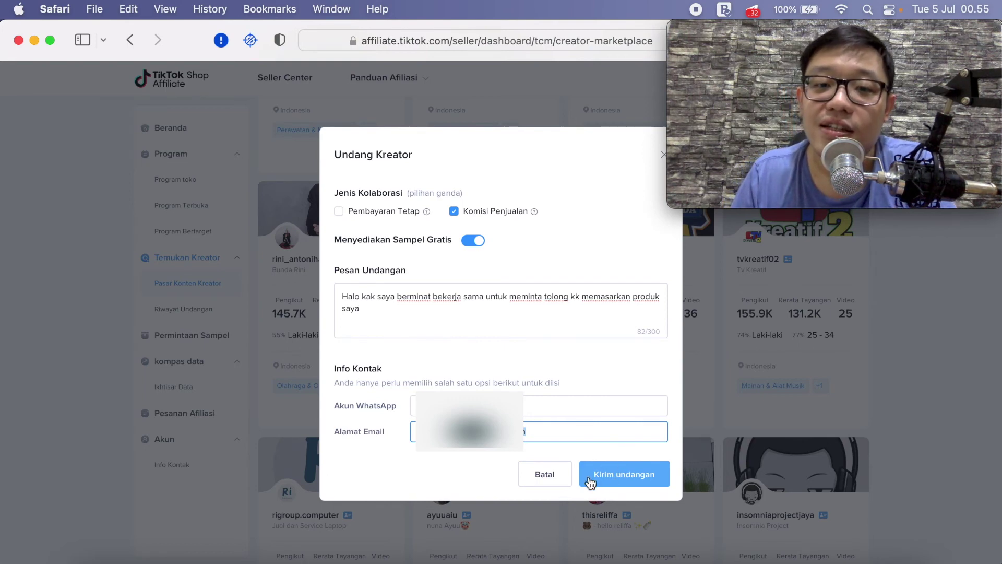
pyautogui.click(545, 476)
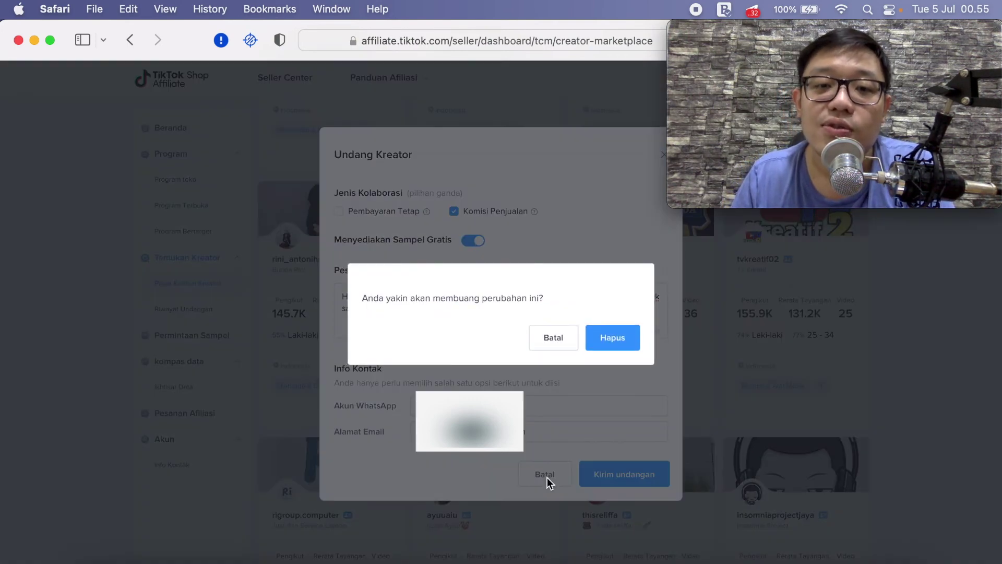
pyautogui.click(604, 340)
# Step: View the WhatsApp and email contact info of the creator with 417.4K followers, and close it
pyautogui.moveTo(463, 385)
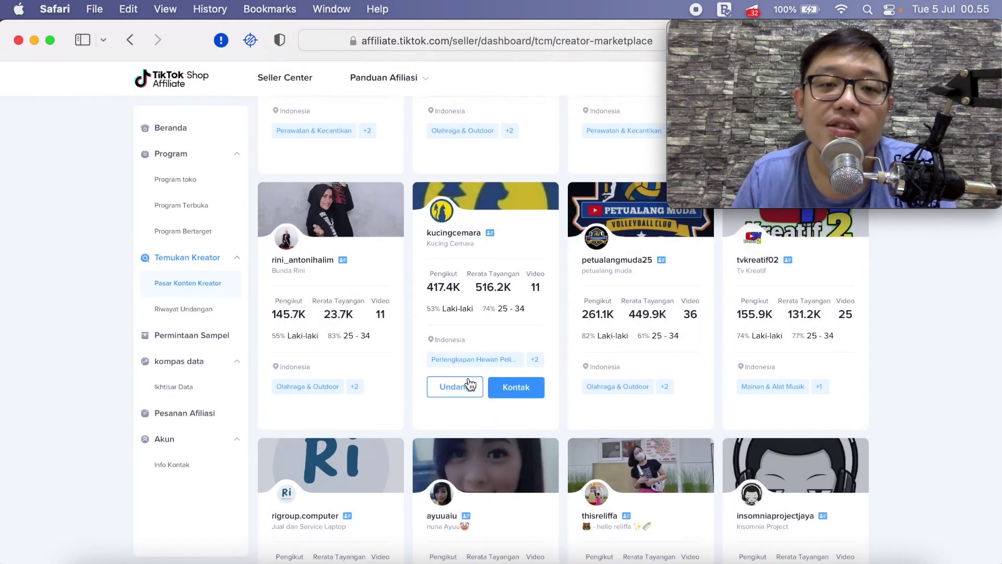
pyautogui.click(522, 393)
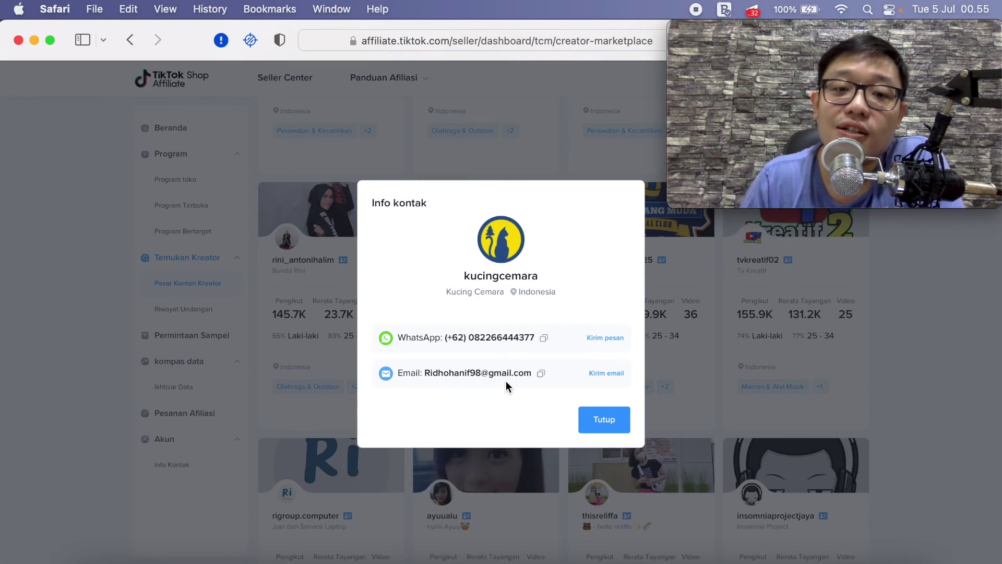
pyautogui.click(609, 420)
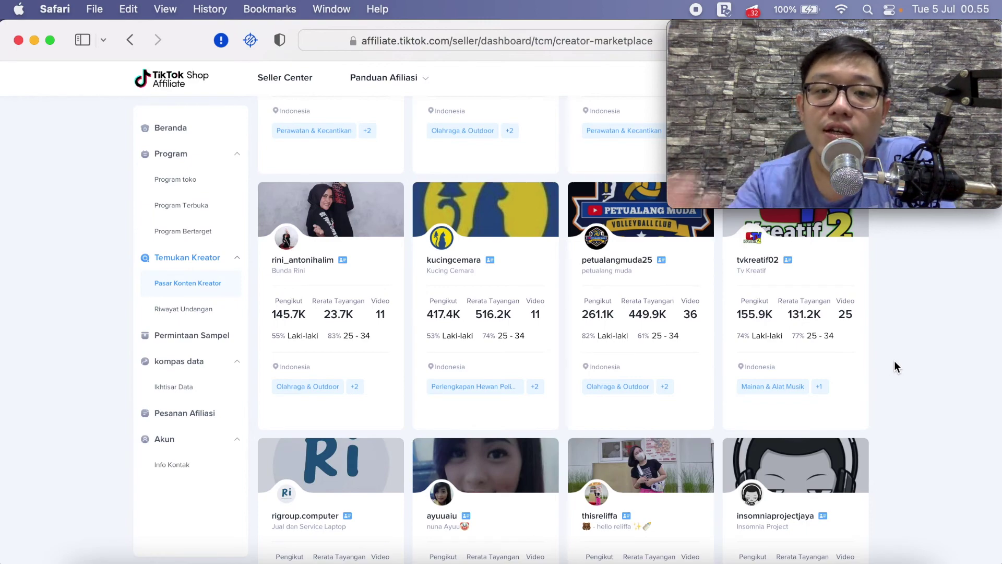
pyautogui.scroll(2, 894, 361)
pyautogui.scroll(5, 894, 361)
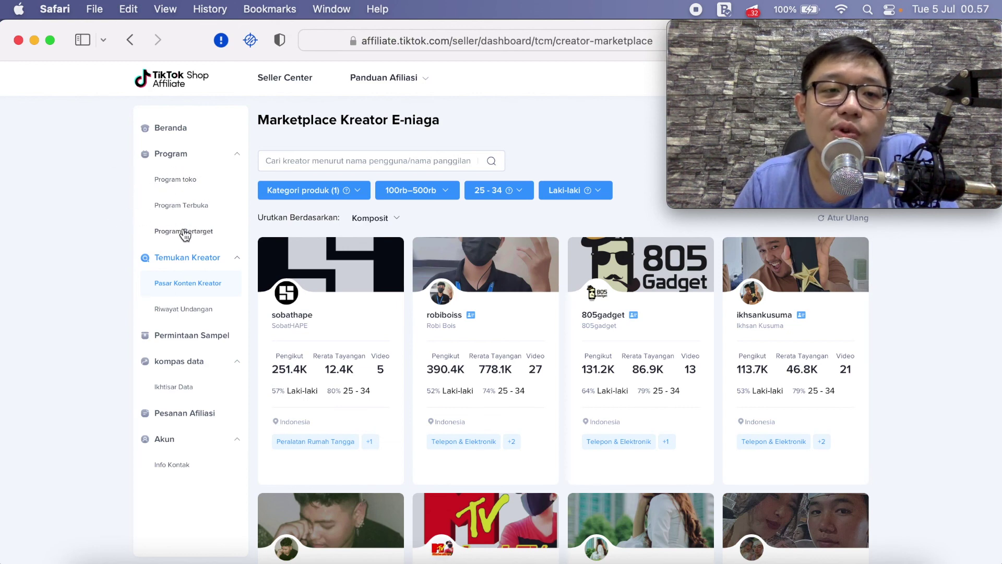
pyautogui.click(118, 192)
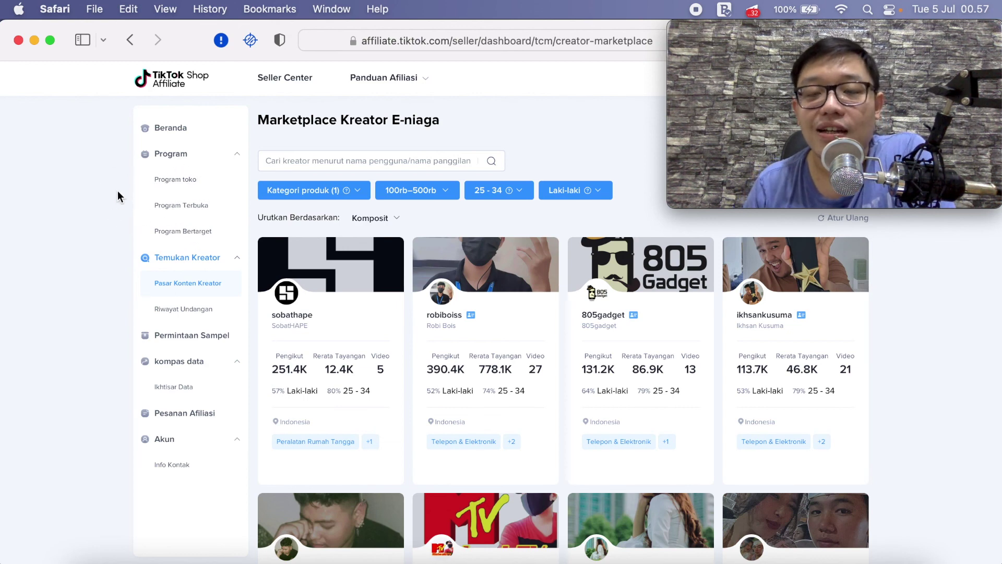